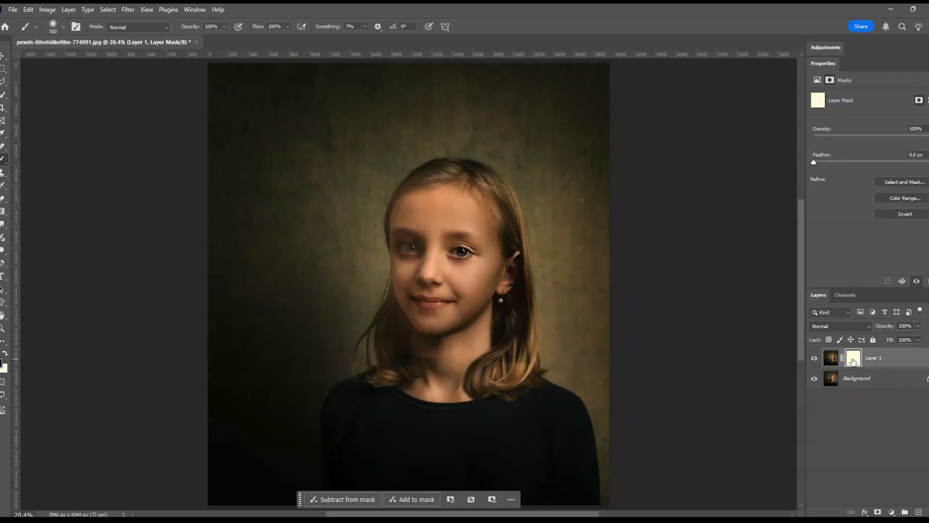
pyautogui.moveTo(376, 360)
pyautogui.mouseDown()
pyautogui.moveTo(386, 179)
pyautogui.moveTo(494, 205)
pyautogui.mouseUp()
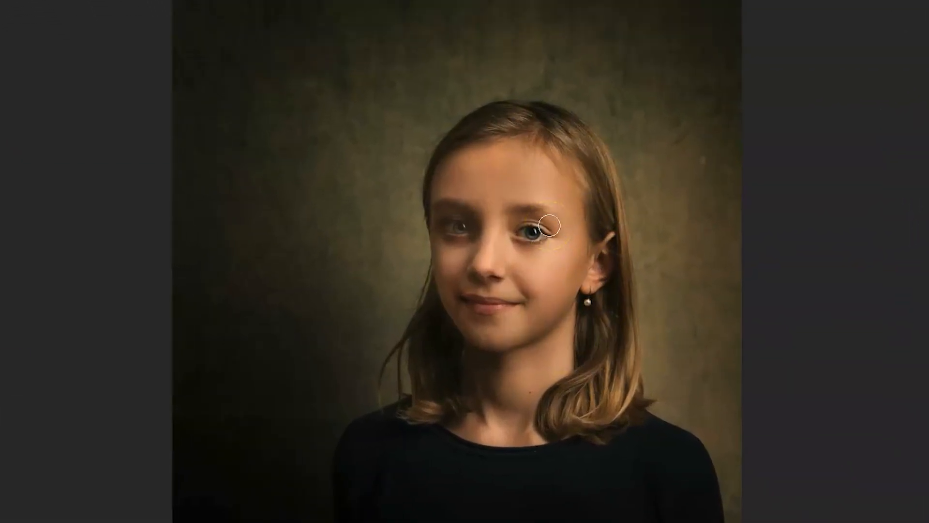
pyautogui.moveTo(447, 232); pyautogui.dragTo(456, 233)
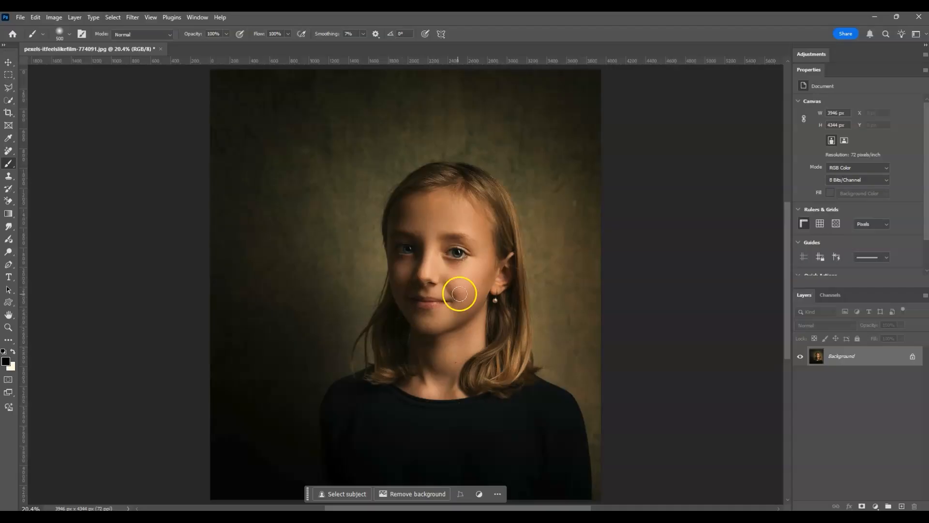
# Step: Duplicate the Background layer and enable the Smart Portrait neural filter on the copy
pyautogui.click(842, 359)
pyautogui.hotkey('ctrl', 'j')
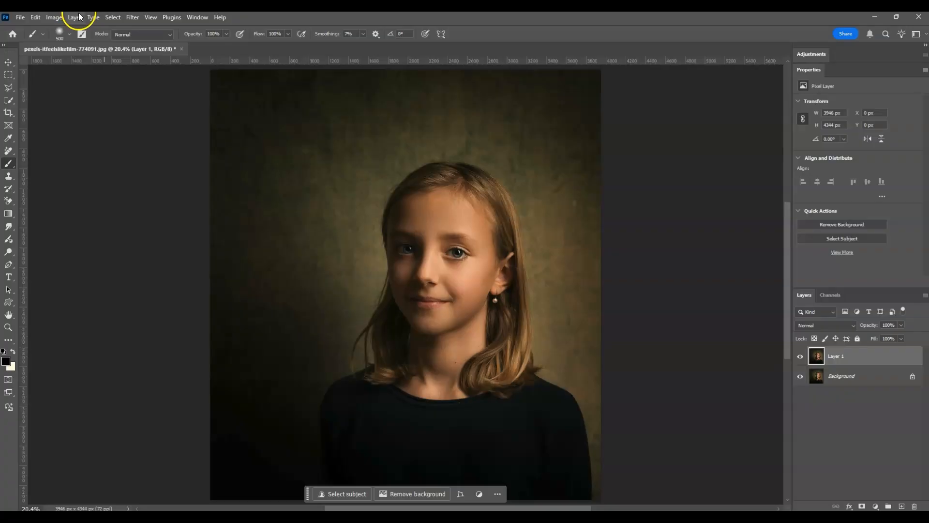
pyautogui.click(132, 17)
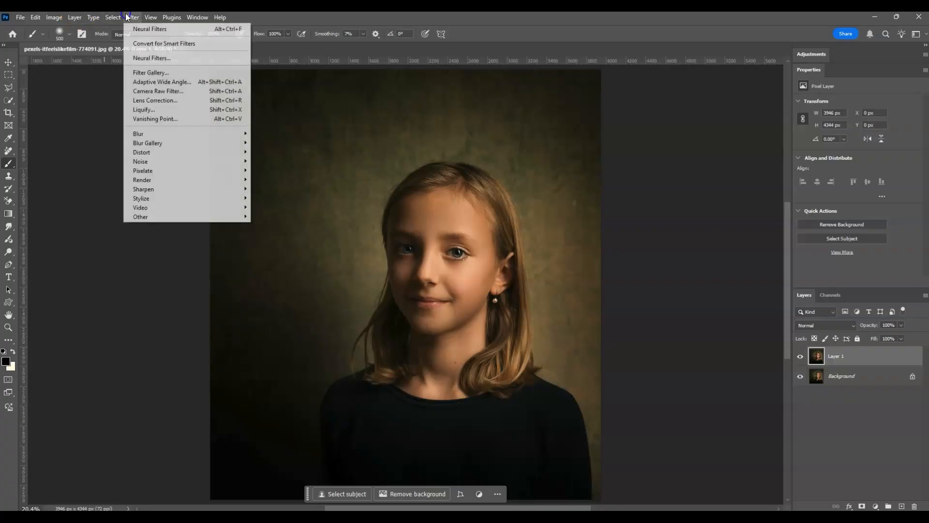
pyautogui.click(158, 56)
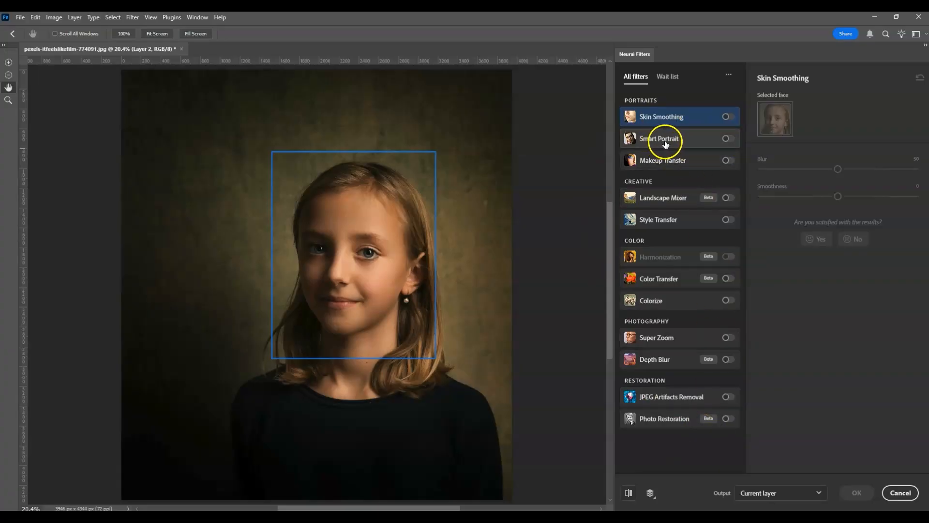
pyautogui.moveTo(667, 140)
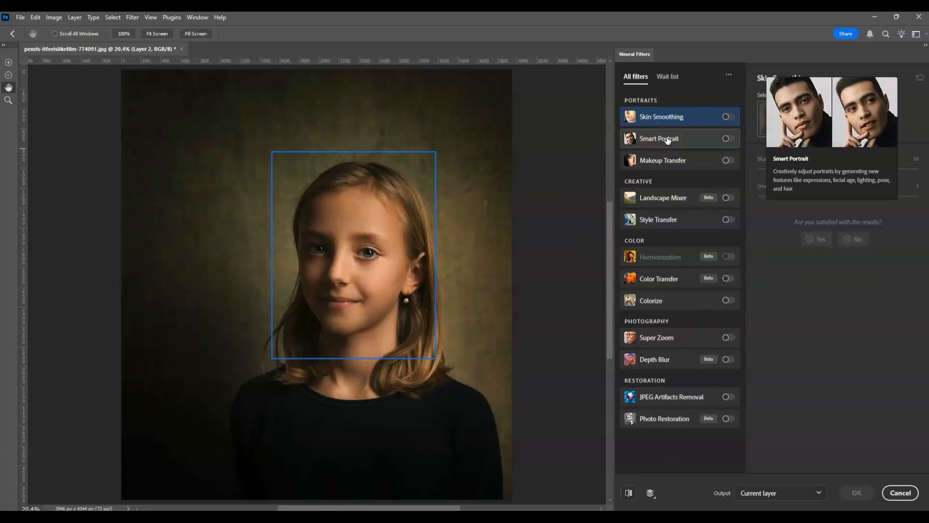
pyautogui.click(726, 140)
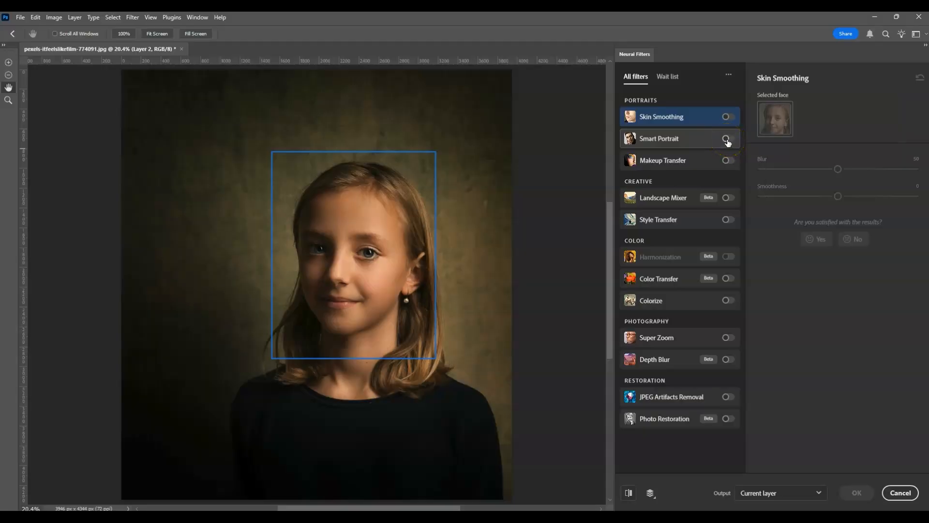
pyautogui.click(727, 140)
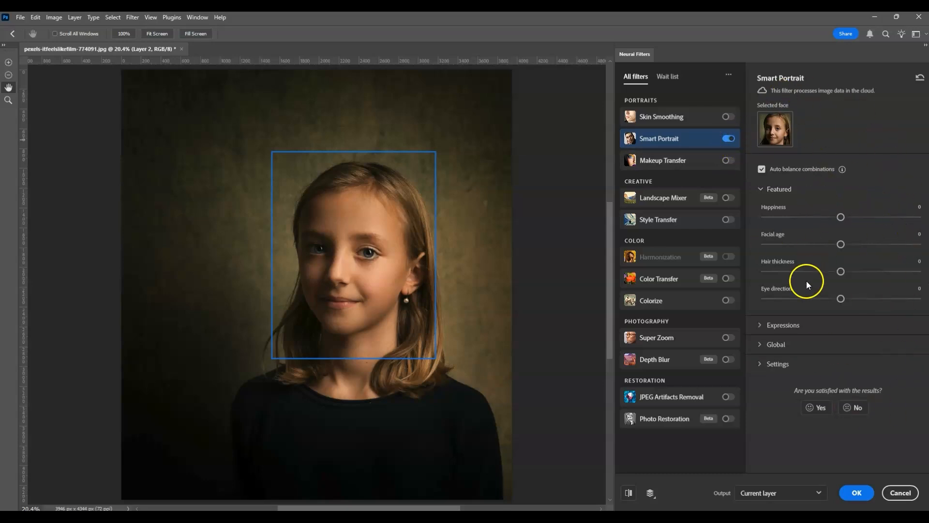
# Step: Set Smart Portrait's global light direction to -50 and apply the filter to the current layer
pyautogui.click(760, 345)
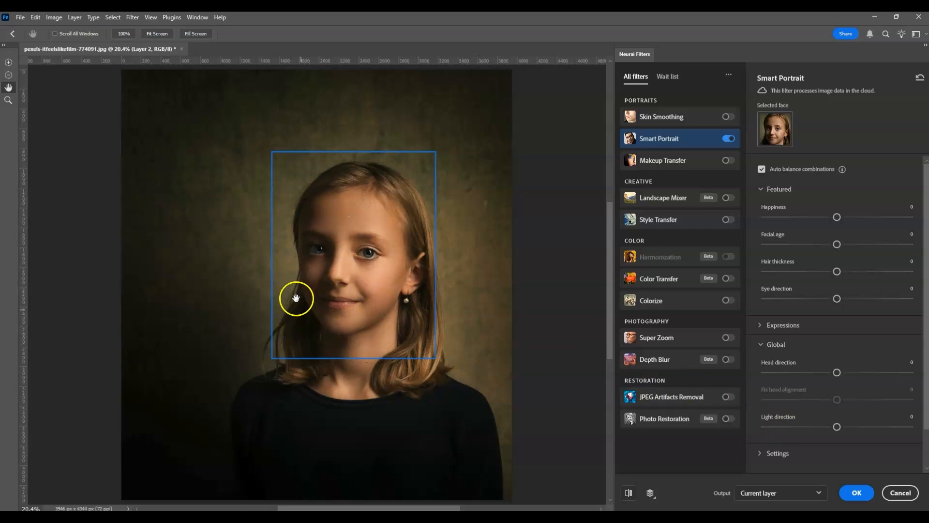
pyautogui.moveTo(836, 428); pyautogui.dragTo(776, 424)
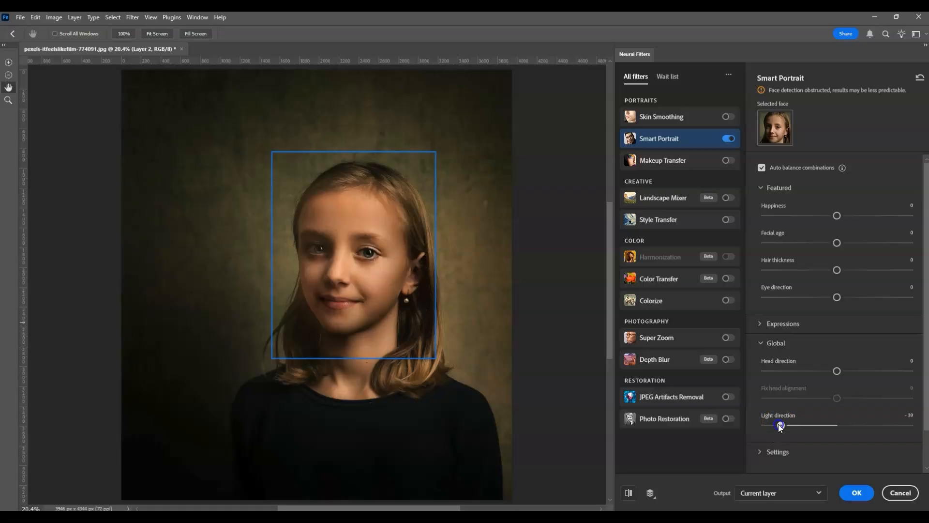
pyautogui.moveTo(780, 427); pyautogui.dragTo(751, 423)
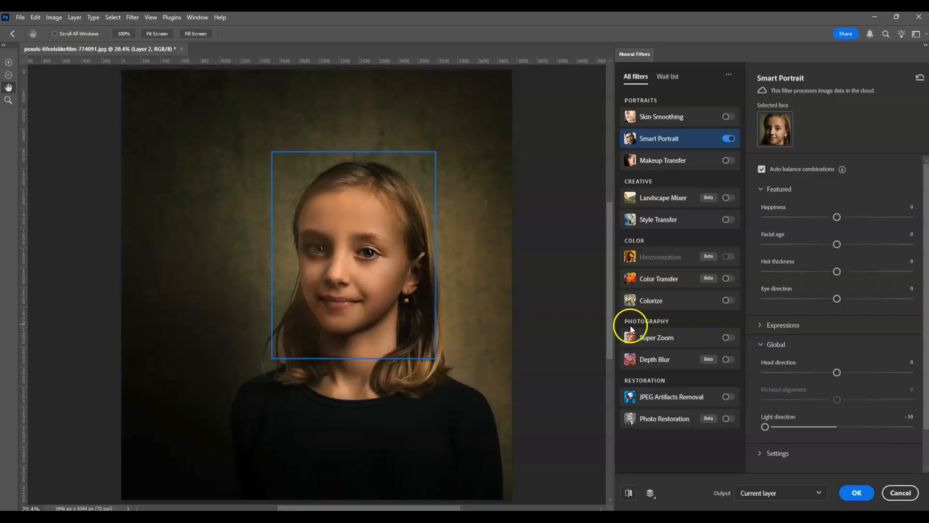
pyautogui.click(858, 493)
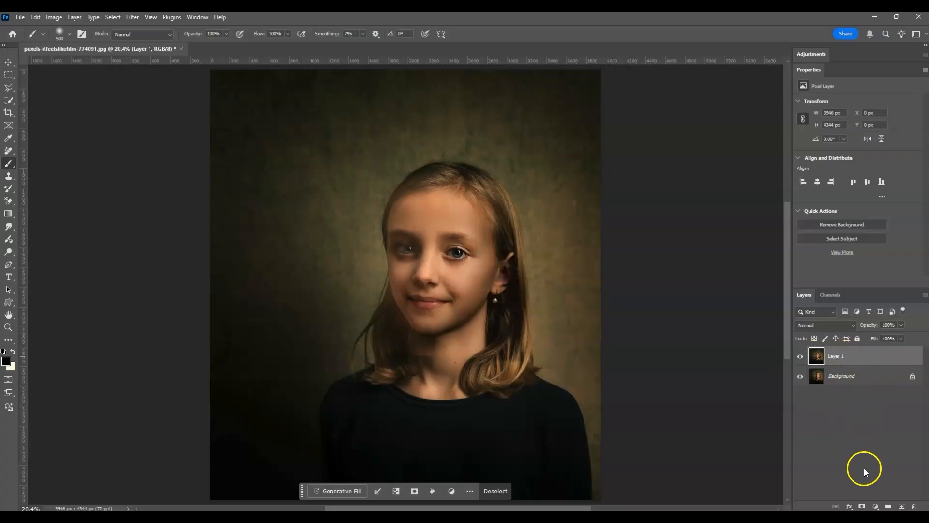
# Step: Add a layer mask to the filtered layer and set the Brush to 70% opacity and 10% smoothing
pyautogui.click(862, 506)
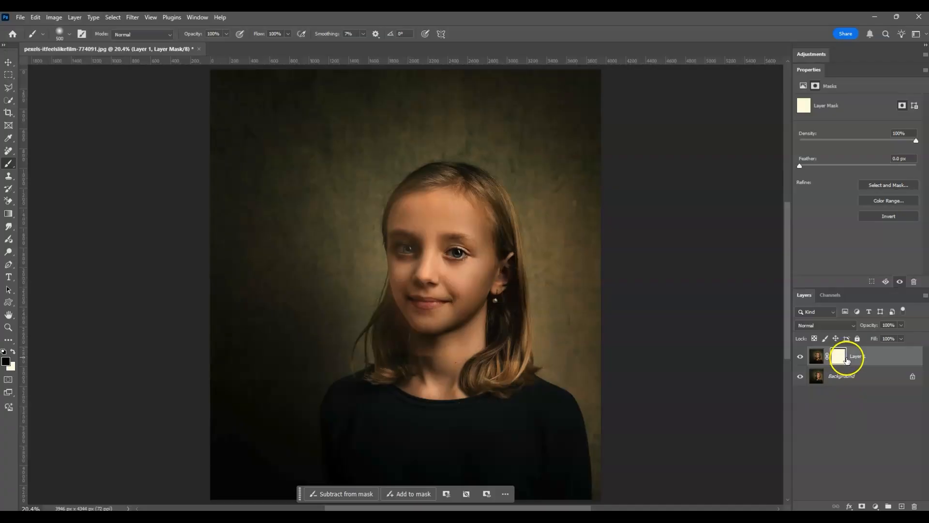
pyautogui.click(4, 165)
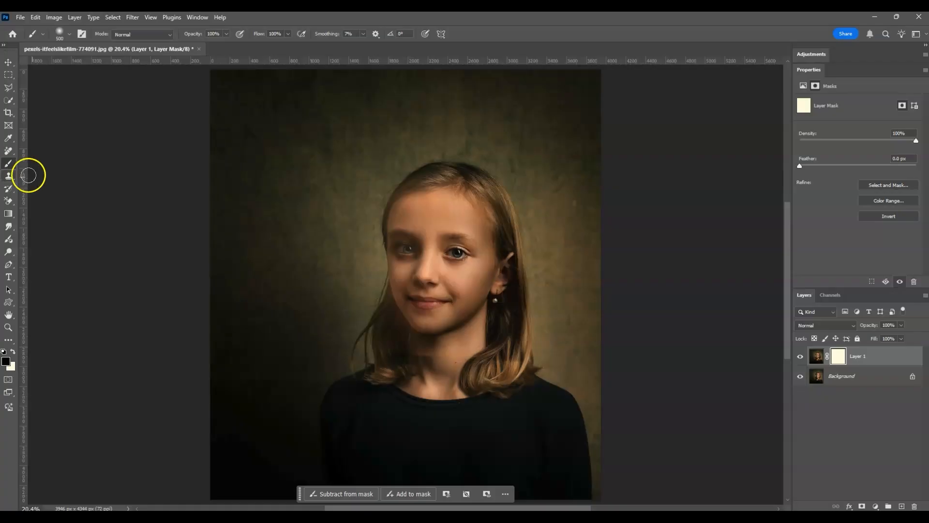
pyautogui.click(214, 34)
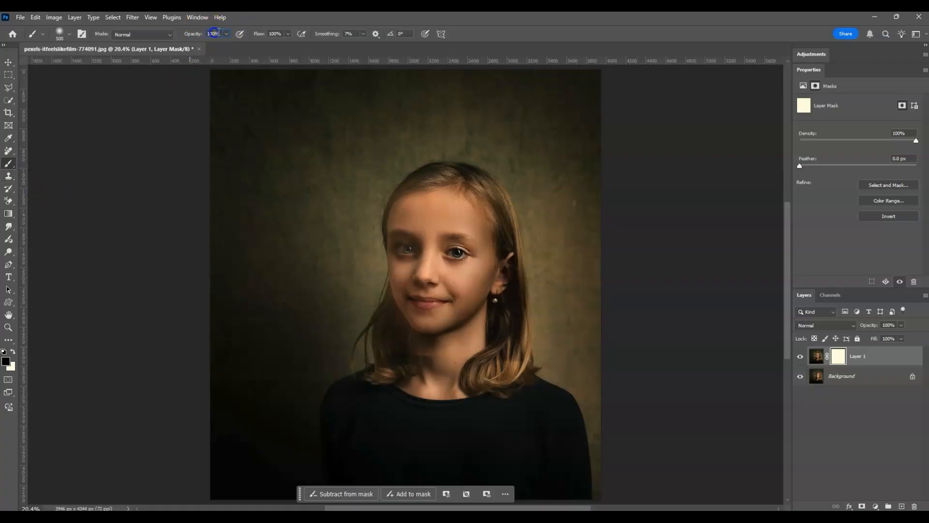
pyautogui.write('1')
pyautogui.write('0')
pyautogui.write('70')
pyautogui.click(346, 34)
pyautogui.write('10')
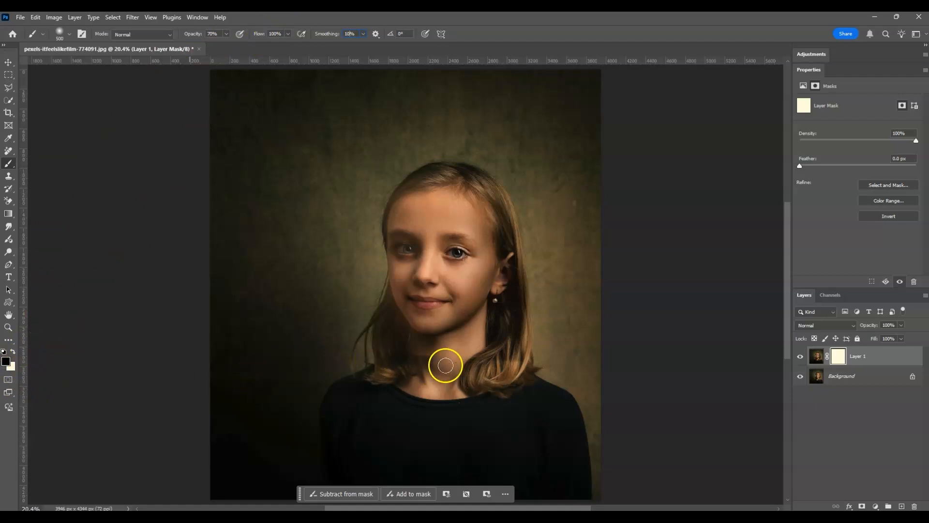
# Step: Paint black on the layer mask over the neck, hair, cheek edges and nearby background to soften the relighting there
pyautogui.moveTo(438, 361)
pyautogui.mouseDown()
pyautogui.moveTo(365, 357)
pyautogui.moveTo(462, 359)
pyautogui.moveTo(409, 347)
pyautogui.mouseUp()
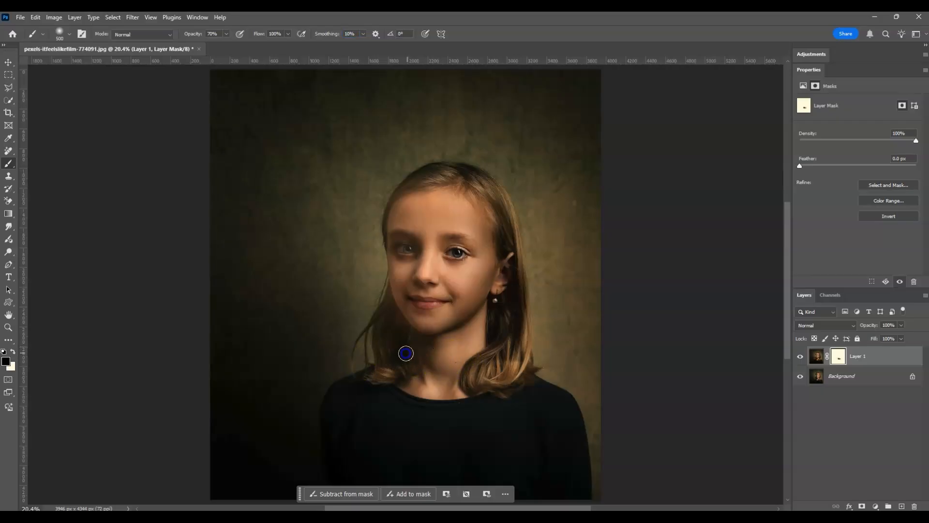
pyautogui.moveTo(381, 325); pyautogui.dragTo(355, 221)
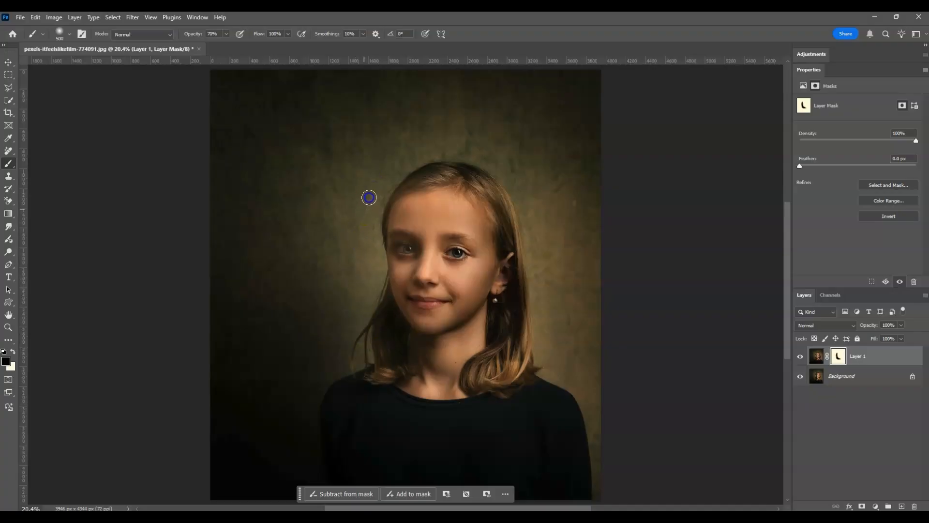
pyautogui.moveTo(377, 189); pyautogui.dragTo(373, 155)
pyautogui.moveTo(554, 260)
pyautogui.mouseDown()
pyautogui.moveTo(537, 213)
pyautogui.moveTo(504, 293)
pyautogui.moveTo(477, 304)
pyautogui.moveTo(474, 217)
pyautogui.moveTo(463, 199)
pyautogui.moveTo(482, 249)
pyautogui.moveTo(482, 315)
pyautogui.moveTo(477, 211)
pyautogui.moveTo(495, 305)
pyautogui.moveTo(470, 314)
pyautogui.mouseUp()
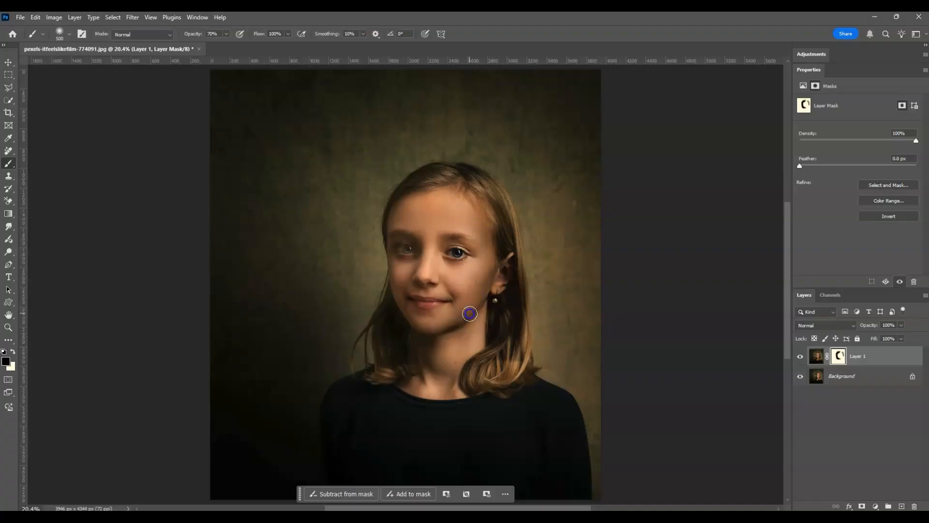
pyautogui.moveTo(486, 275)
pyautogui.mouseDown()
pyautogui.moveTo(481, 342)
pyautogui.moveTo(464, 315)
pyautogui.mouseUp()
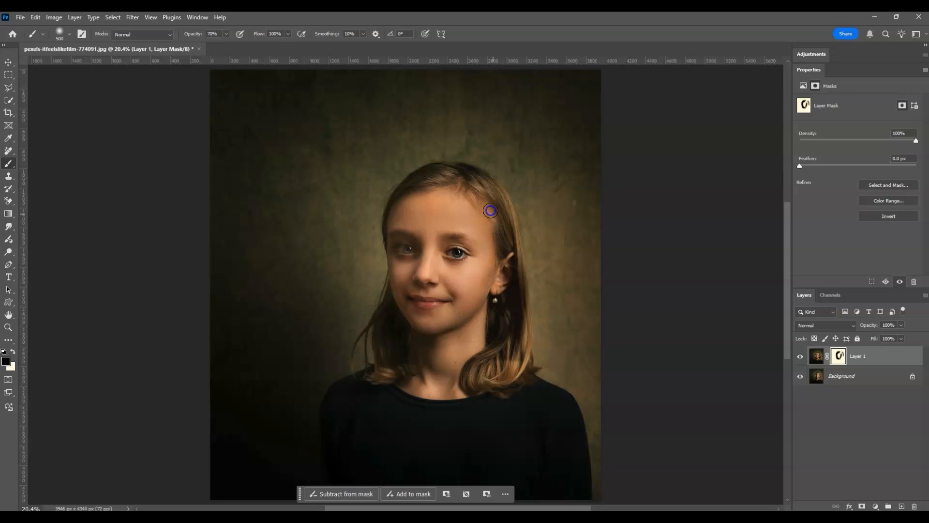
pyautogui.moveTo(459, 286); pyautogui.dragTo(438, 320)
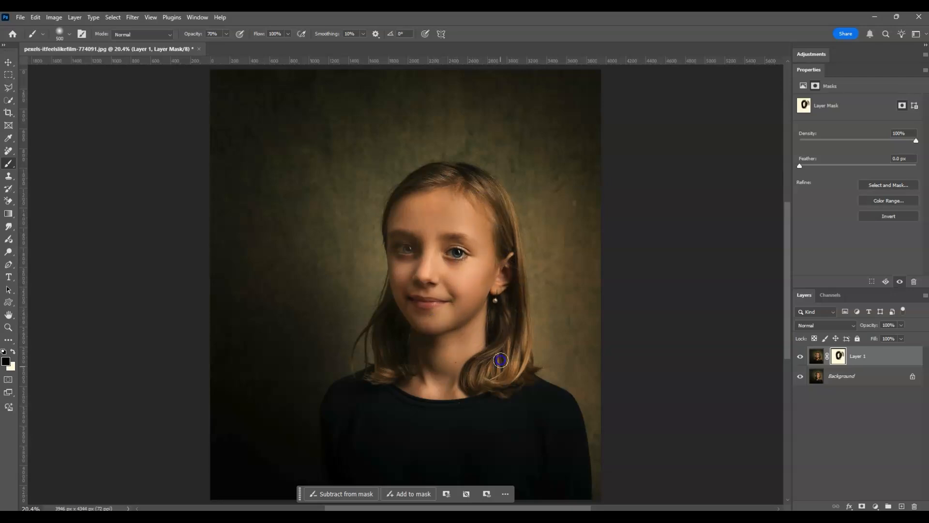
pyautogui.moveTo(483, 304)
pyautogui.mouseDown()
pyautogui.moveTo(489, 233)
pyautogui.moveTo(491, 252)
pyautogui.moveTo(472, 261)
pyautogui.moveTo(452, 249)
pyautogui.moveTo(404, 261)
pyautogui.moveTo(403, 250)
pyautogui.moveTo(568, 237)
pyautogui.mouseUp()
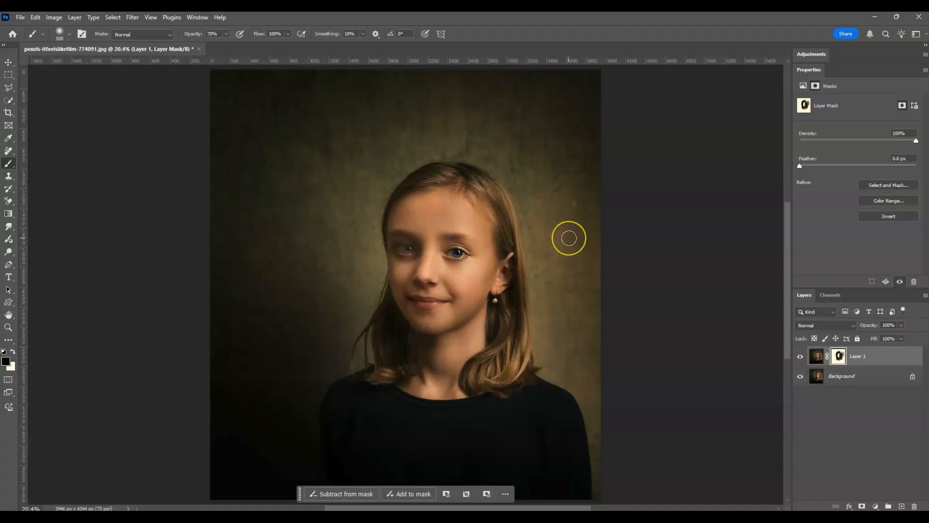
# Step: With a 100 px brush, mask the filter effect around the eyes, ear and mouth to restore the original details
pyautogui.moveTo(474, 246); pyautogui.dragTo(469, 248)
pyautogui.moveTo(468, 247)
pyautogui.mouseDown()
pyautogui.moveTo(410, 246)
pyautogui.moveTo(415, 258)
pyautogui.moveTo(536, 275)
pyautogui.mouseUp()
pyautogui.moveTo(491, 296)
pyautogui.mouseDown()
pyautogui.moveTo(481, 253)
pyautogui.moveTo(404, 257)
pyautogui.moveTo(406, 249)
pyautogui.mouseUp()
pyautogui.moveTo(419, 300); pyautogui.dragTo(415, 300)
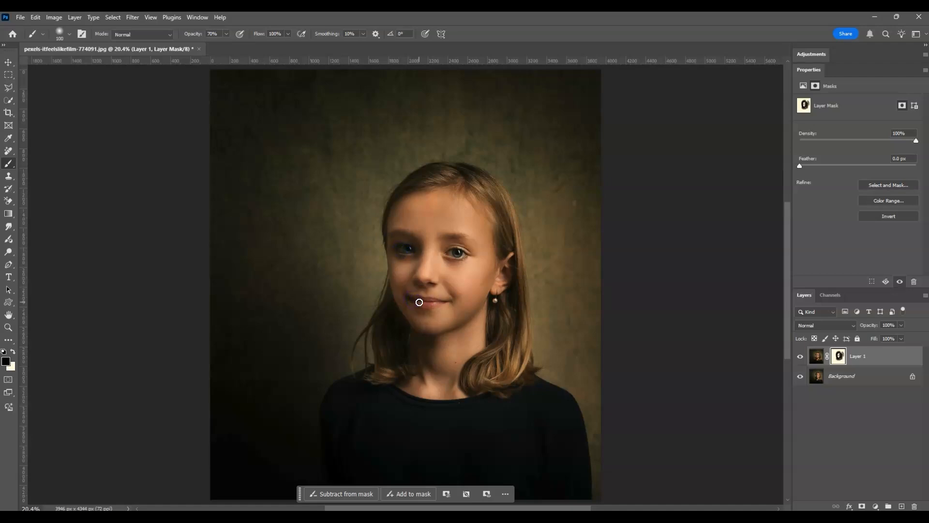
pyautogui.moveTo(414, 237)
pyautogui.mouseDown()
pyautogui.moveTo(378, 229)
pyautogui.moveTo(416, 233)
pyautogui.moveTo(412, 261)
pyautogui.moveTo(420, 250)
pyautogui.moveTo(421, 259)
pyautogui.mouseUp()
# Step: Deselect the layers, then hide and show the relit layer to compare the portrait before and after
pyautogui.click(870, 417)
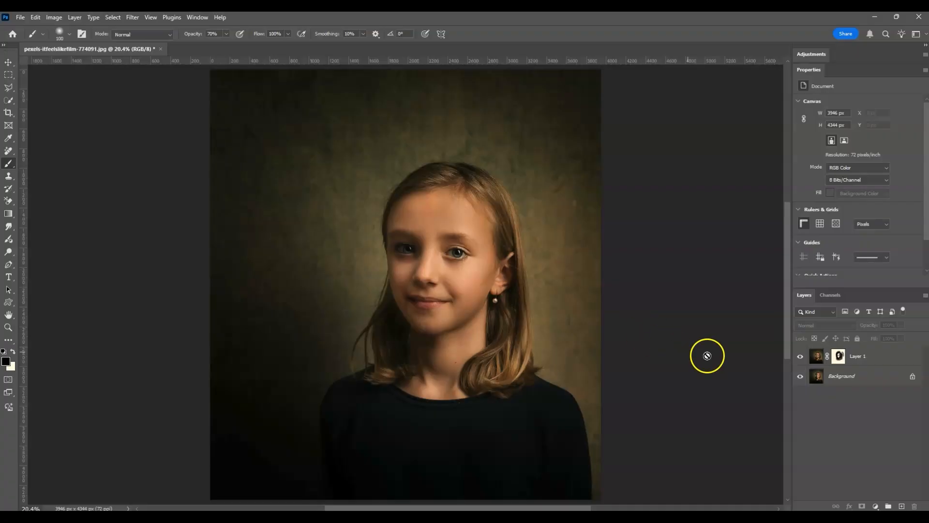
pyautogui.click(801, 356)
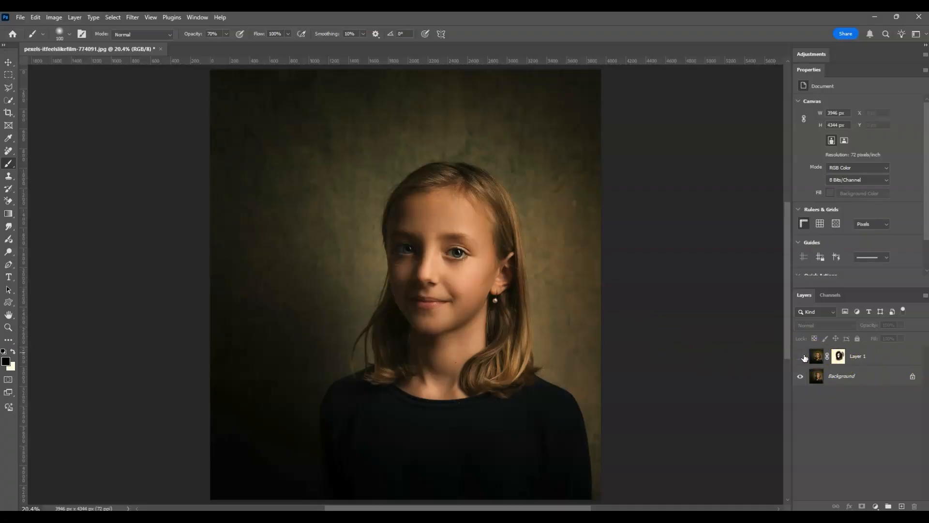
pyautogui.click(801, 357)
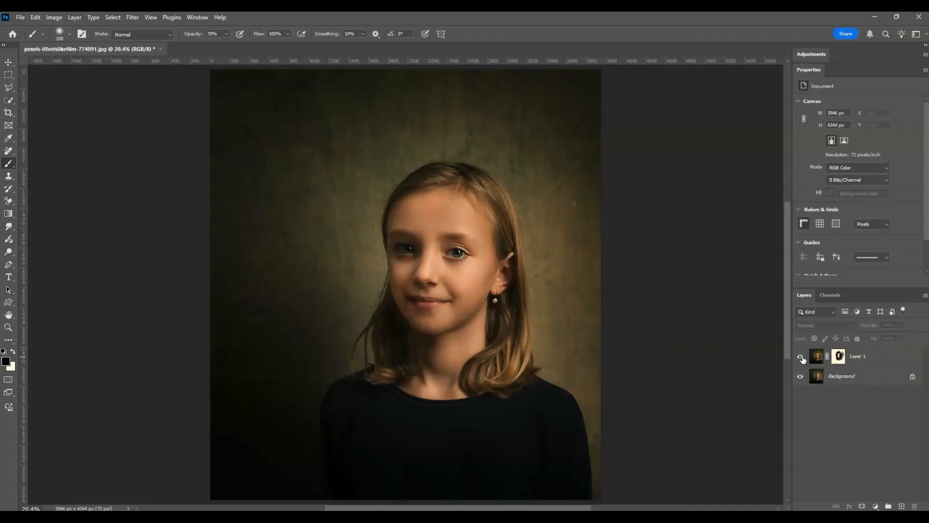